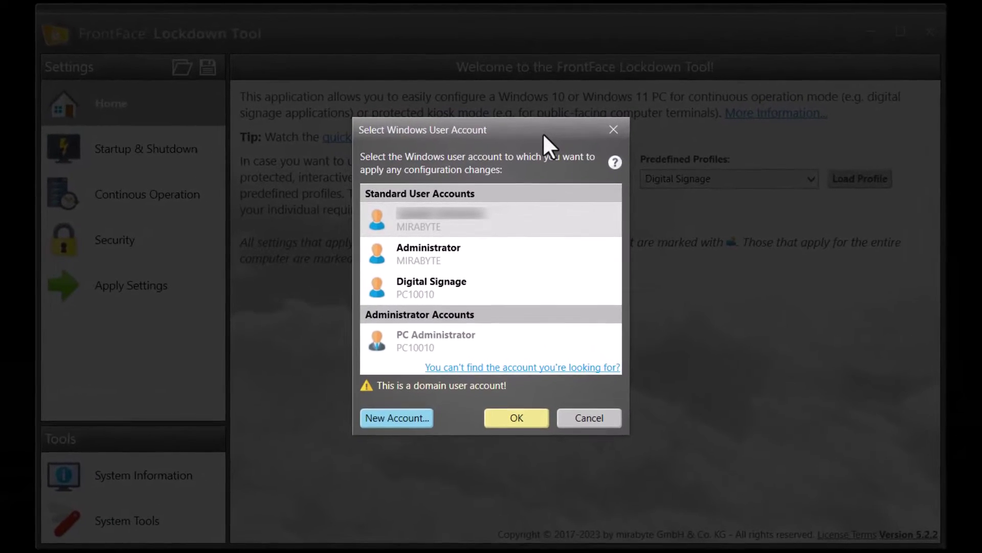
Choose the Digital Signage Windows account and confirm it with OK
{"action": "left_click", "coordinate": [473, 286]}
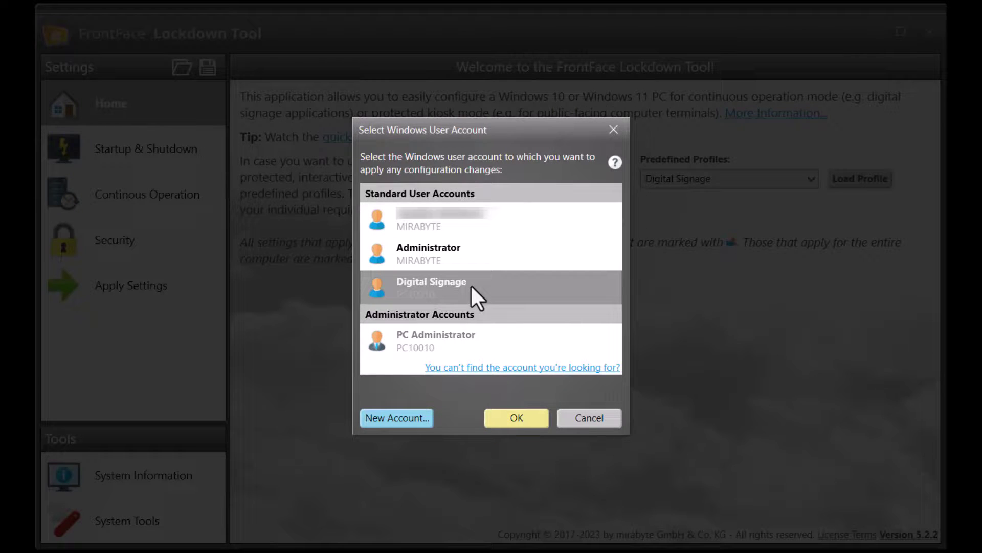
{"action": "left_click", "coordinate": [517, 418]}
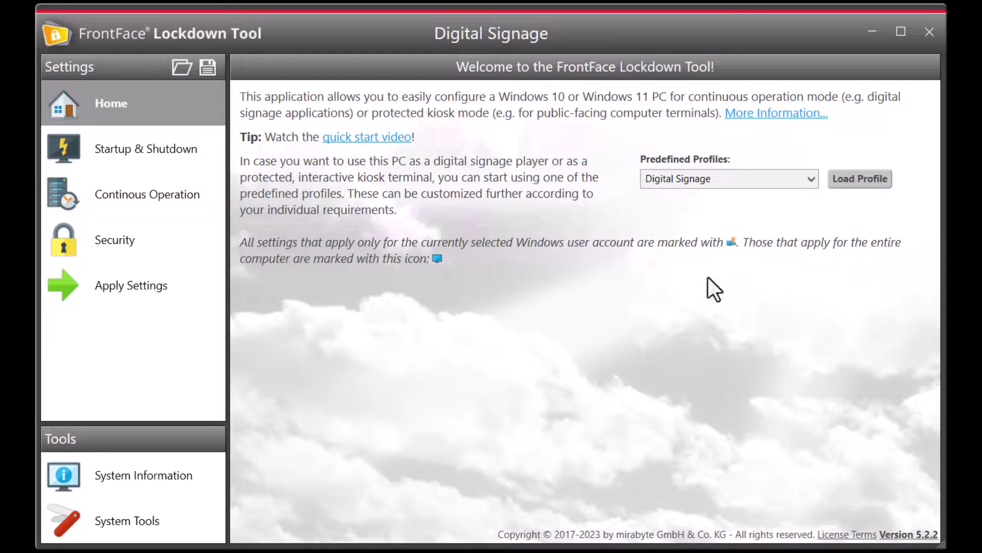
Pick Digital Signage from Predefined Profiles, load it, and acknowledge the success message
{"action": "left_click", "coordinate": [812, 179]}
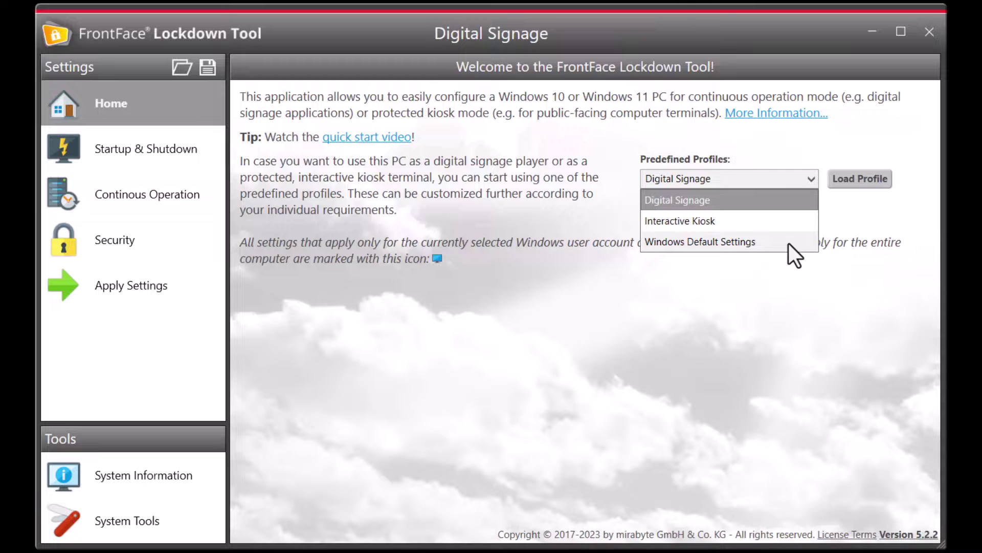
{"action": "left_click", "coordinate": [793, 201]}
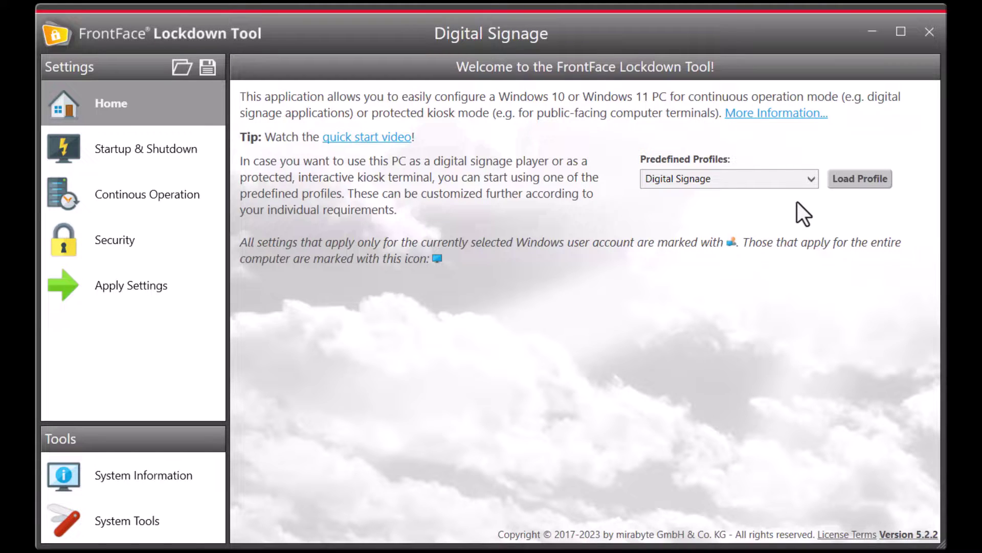
{"action": "left_click", "coordinate": [858, 182]}
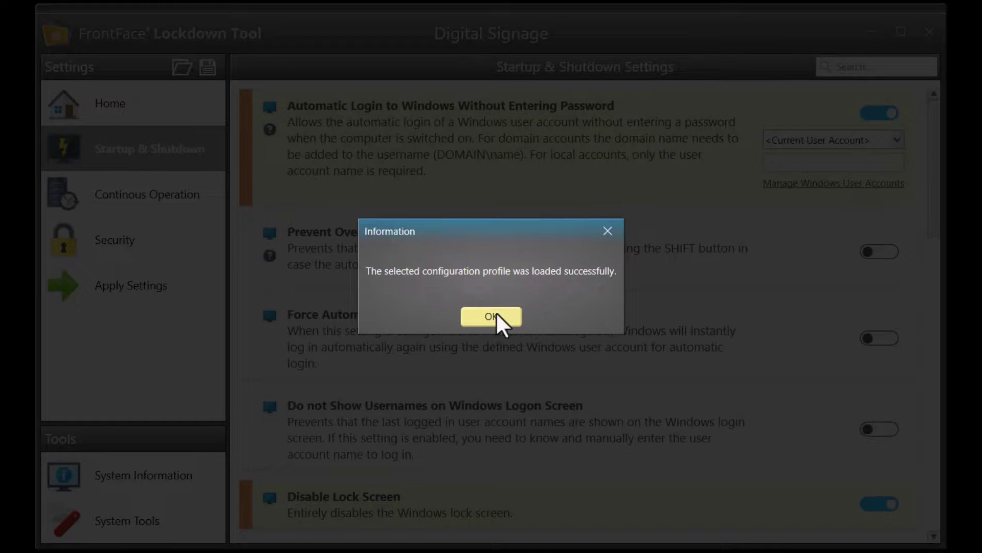
{"action": "left_click", "coordinate": [496, 316]}
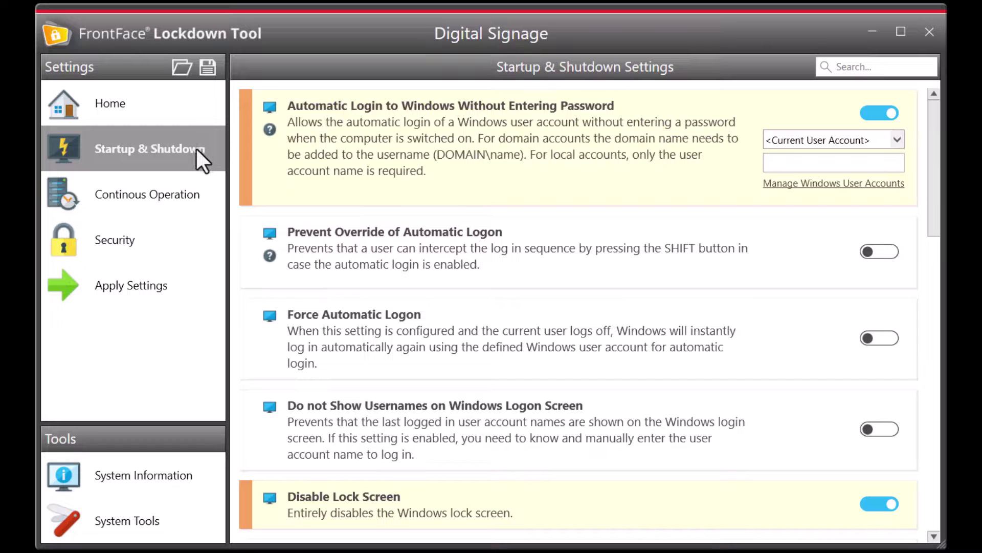
{"action": "left_click", "coordinate": [193, 201]}
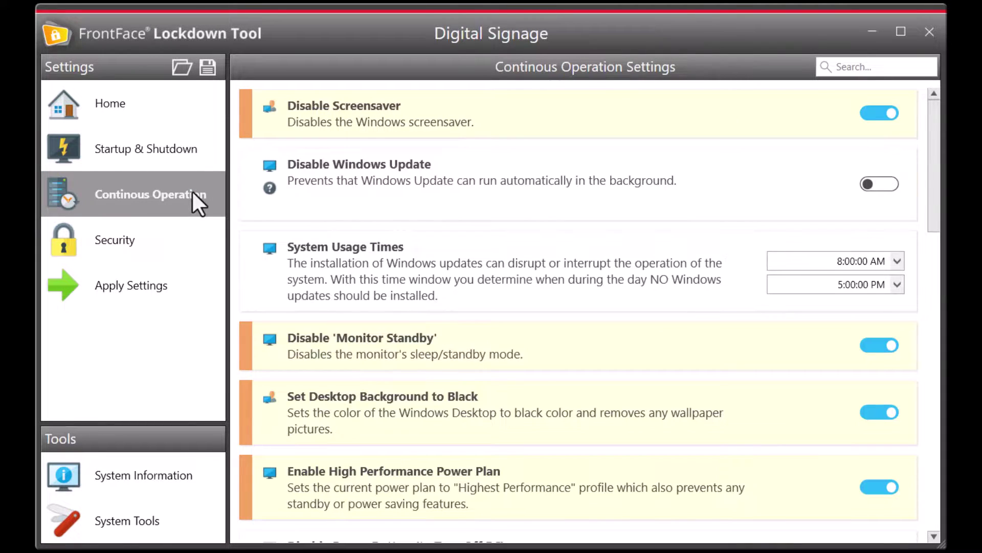
{"action": "left_click", "coordinate": [187, 246]}
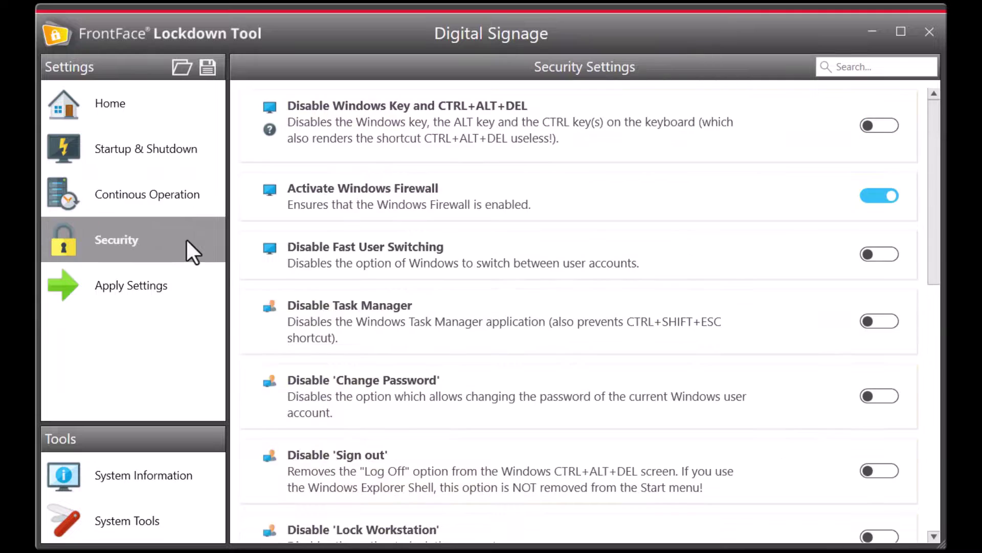
{"action": "left_click", "coordinate": [187, 159]}
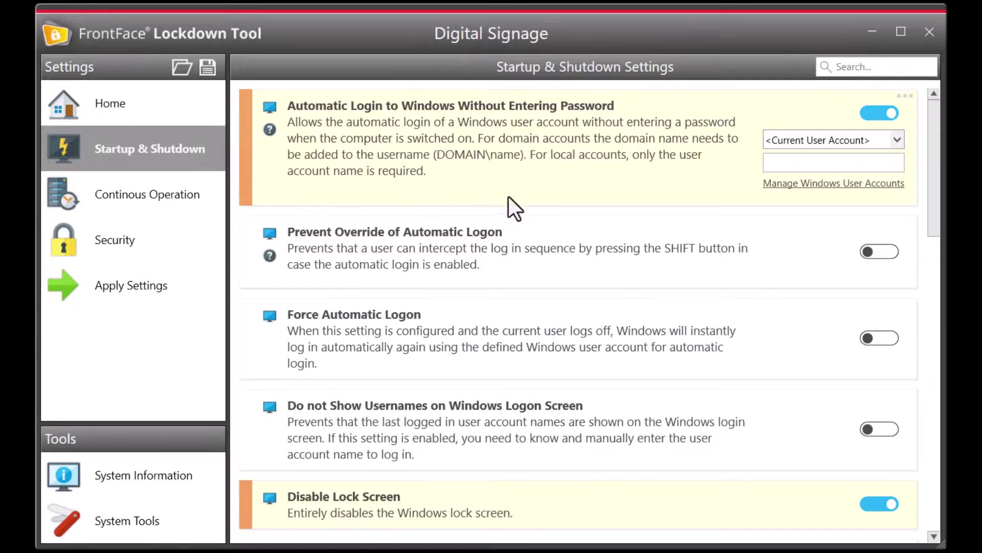
Set automatic login to the Digital Signage account and start entering its password
{"action": "left_click", "coordinate": [897, 141]}
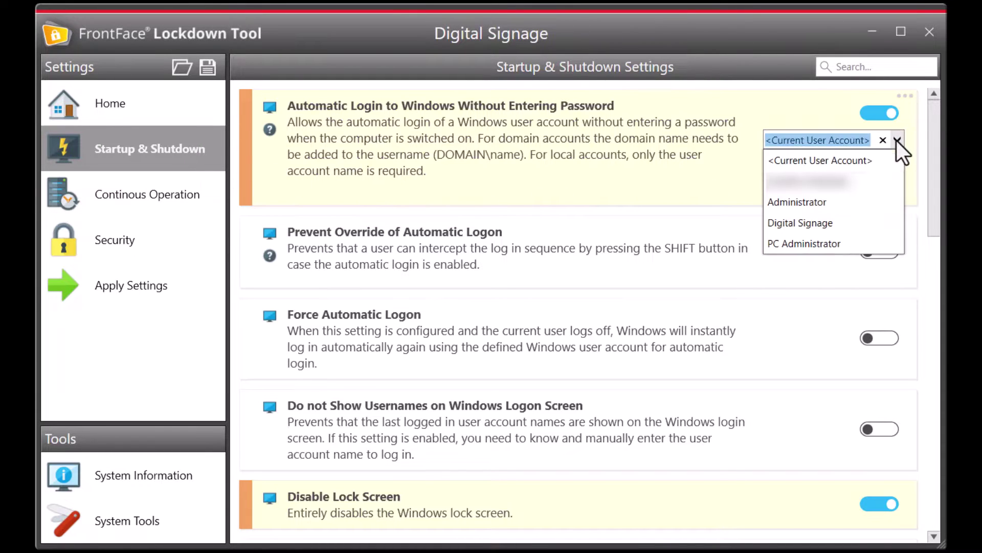
{"action": "left_click", "coordinate": [827, 223]}
{"action": "left_click", "coordinate": [833, 163]}
{"action": "type", "text": "•••••••••••"}
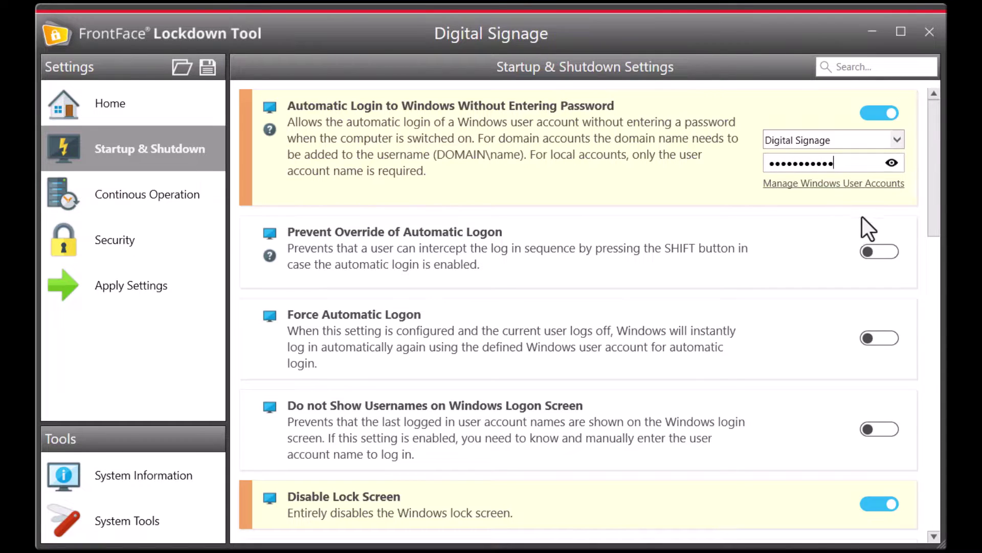
{"action": "left_click_drag", "start_coordinate": [932, 212], "coordinate": [927, 351]}
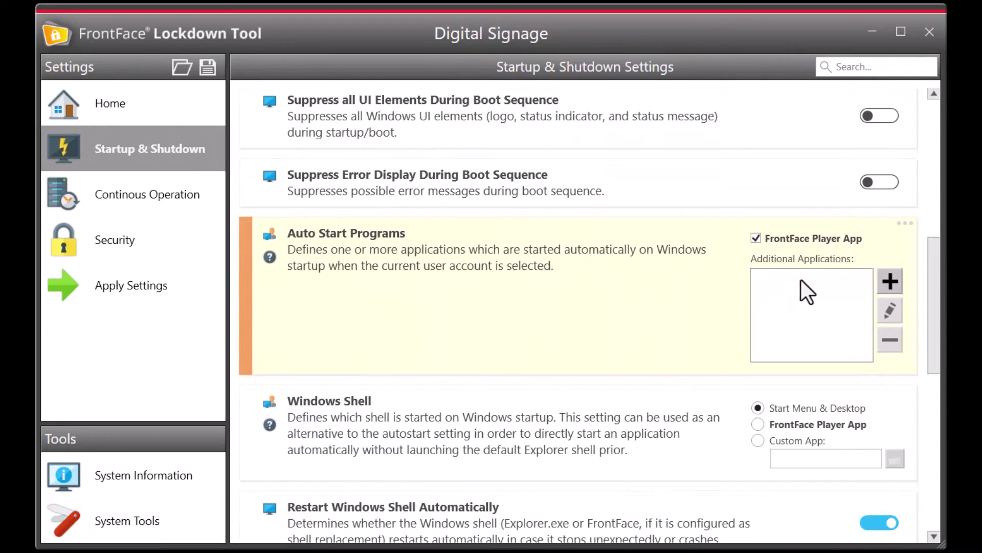
Keep Player App autostart on, disable daily reboot, and enable the 5:00 PM weekday shutdown
{"action": "left_click", "coordinate": [756, 239]}
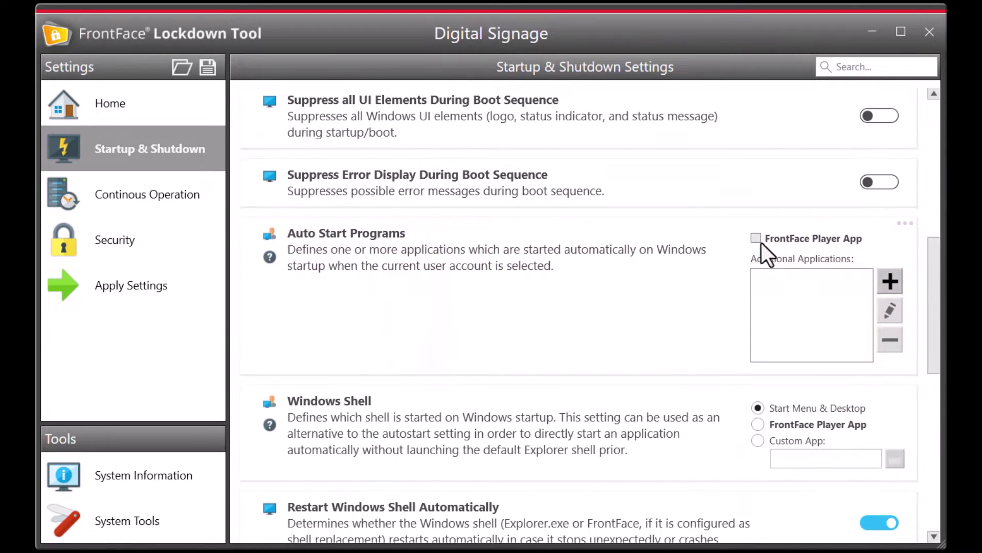
{"action": "left_click", "coordinate": [757, 238]}
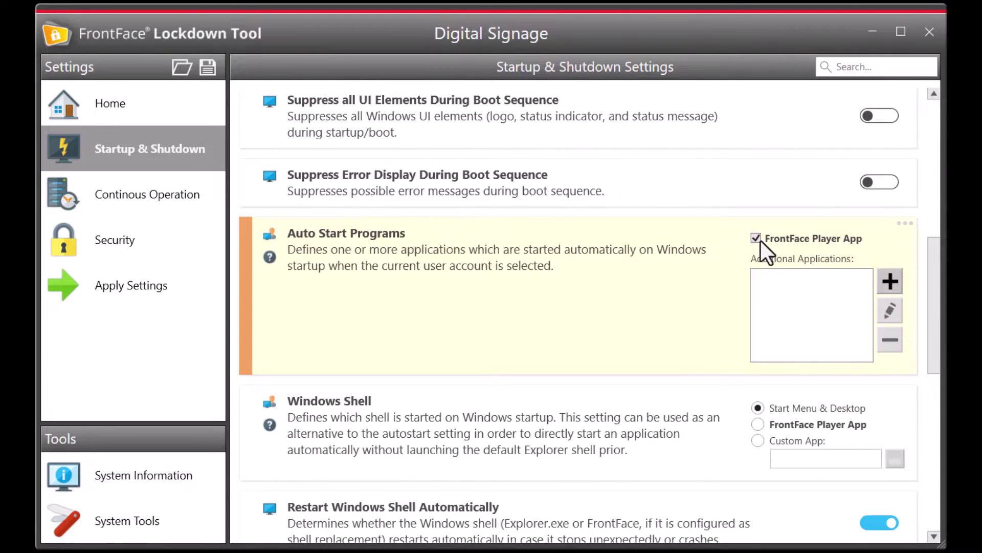
{"action": "mouse_move", "coordinate": [821, 426]}
{"action": "left_click_drag", "start_coordinate": [932, 360], "coordinate": [924, 456]}
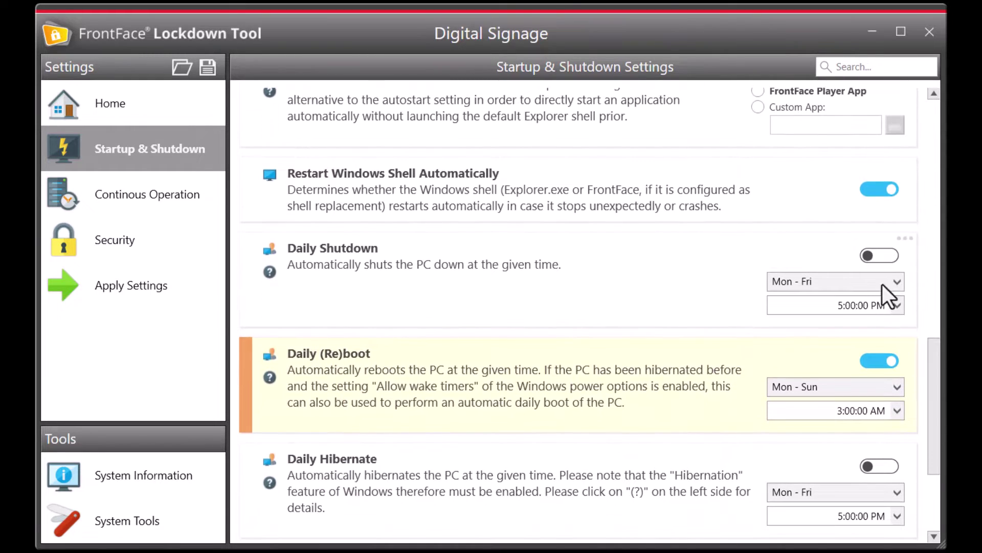
{"action": "left_click", "coordinate": [883, 363]}
{"action": "left_click", "coordinate": [879, 255]}
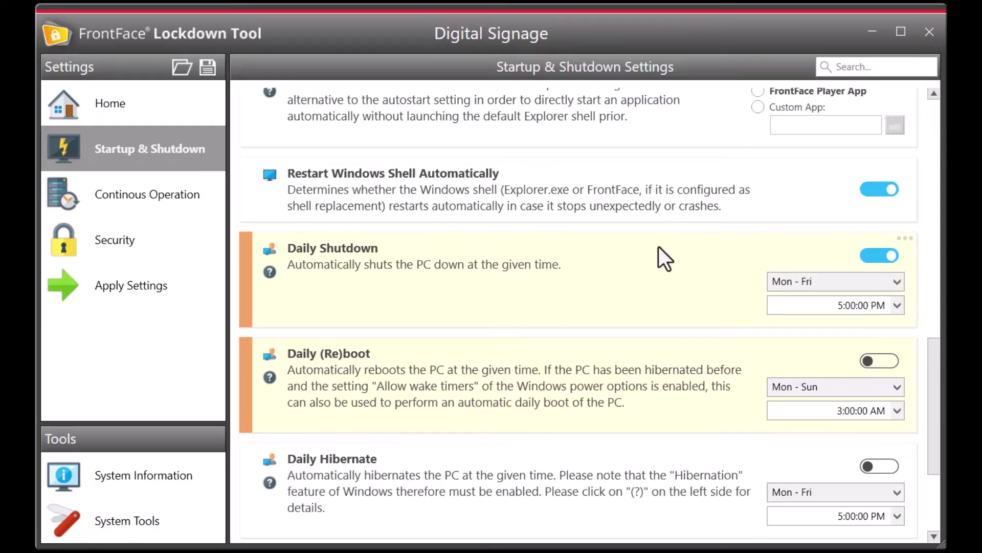
Apply the settings from the Apply Settings page, keeping Create System Restore Point checked
{"action": "left_click", "coordinate": [191, 286]}
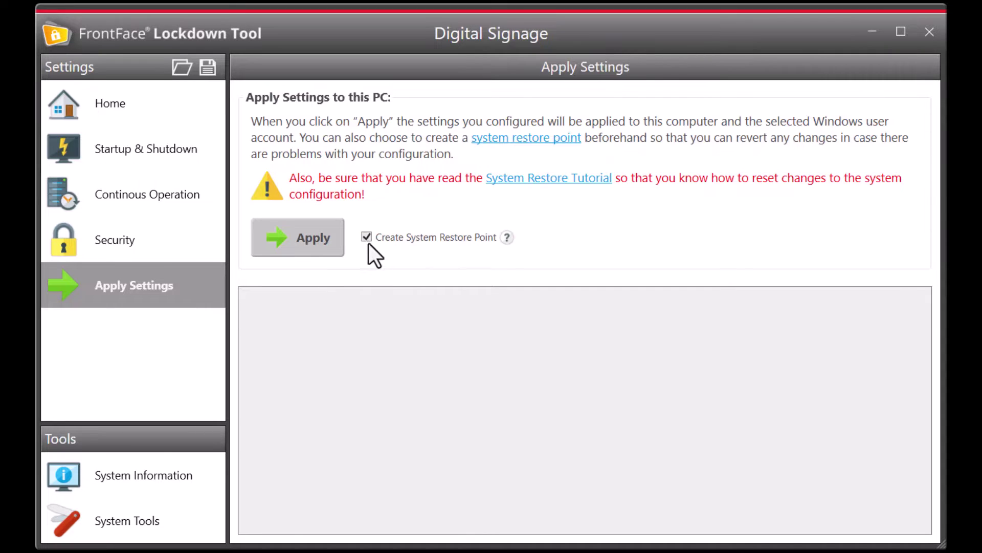
{"action": "left_click", "coordinate": [312, 253]}
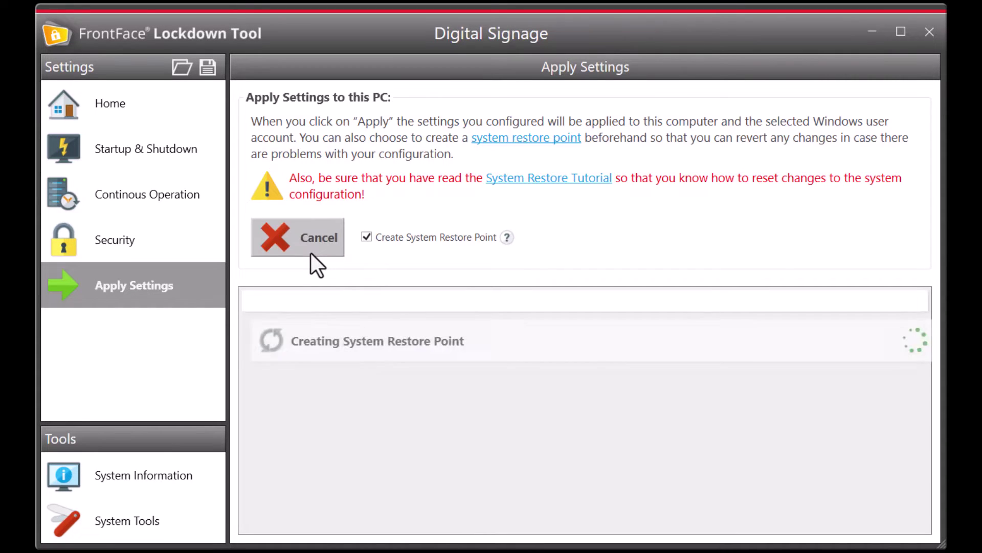